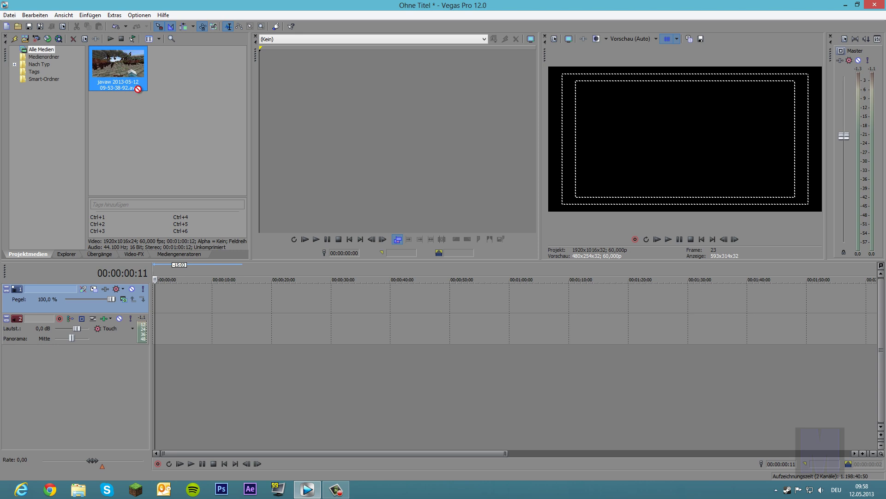
left_click_drag(205, 254, 157, 334)
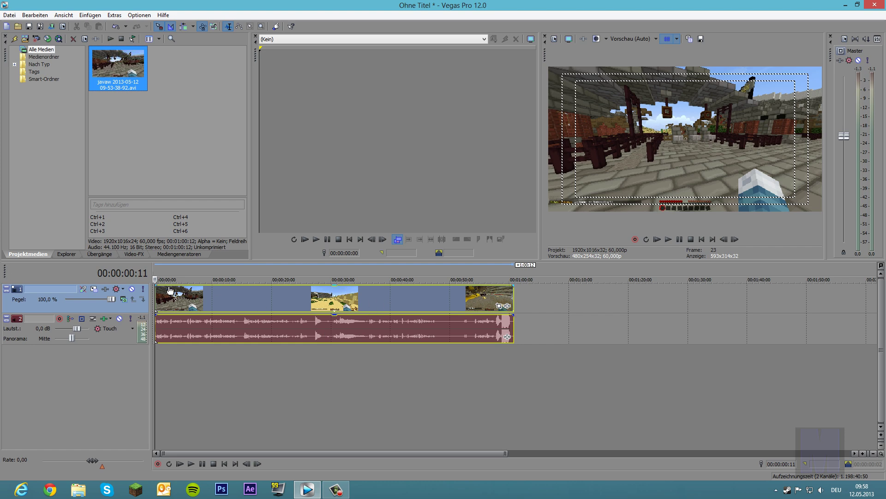
key("space")
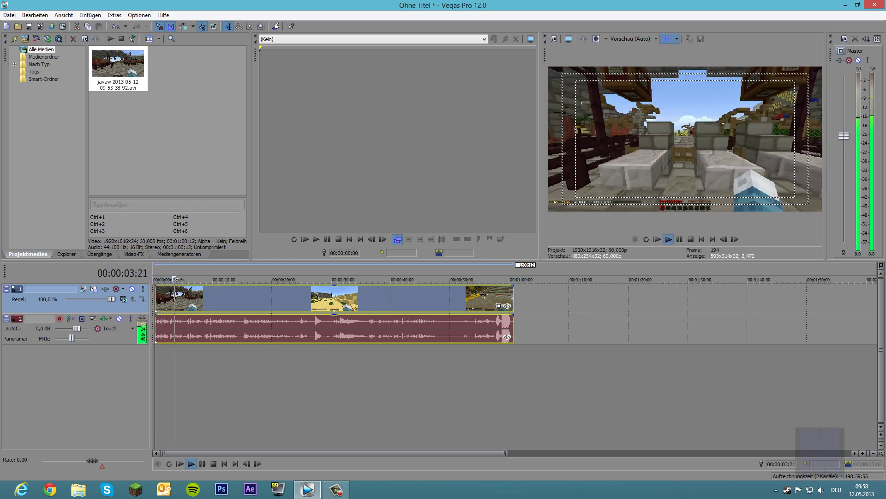
key("space")
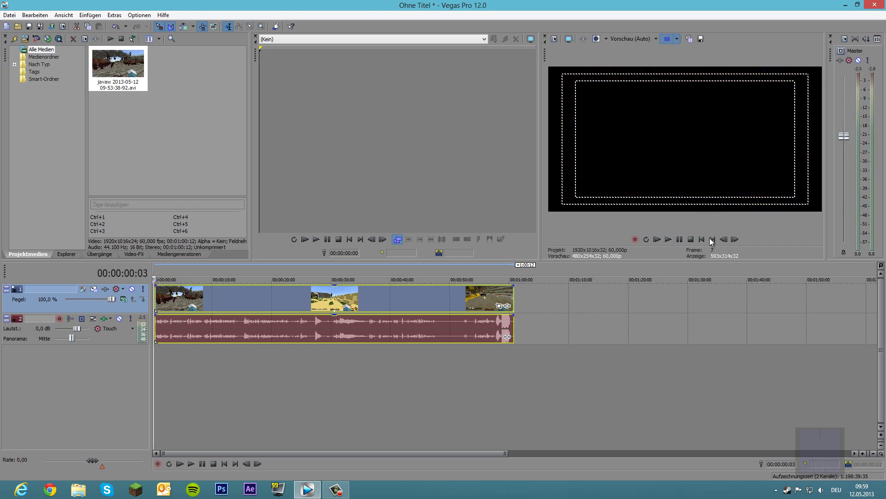
left_click(668, 240)
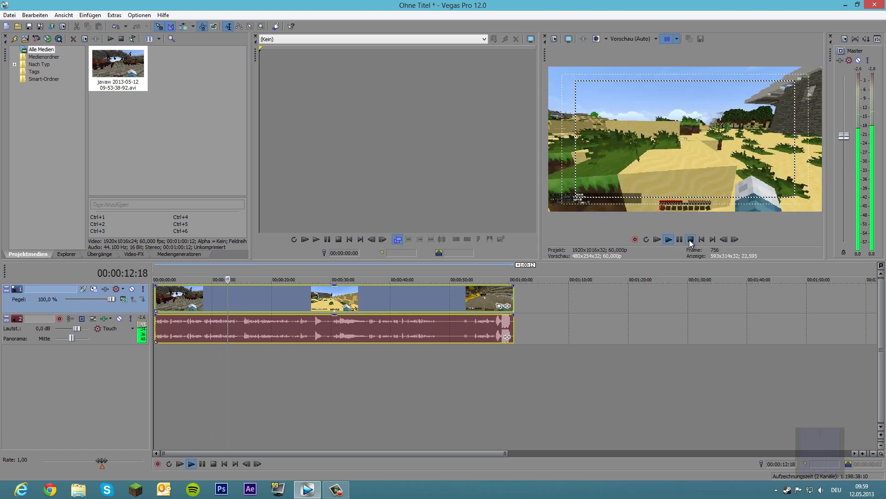
left_click(691, 239)
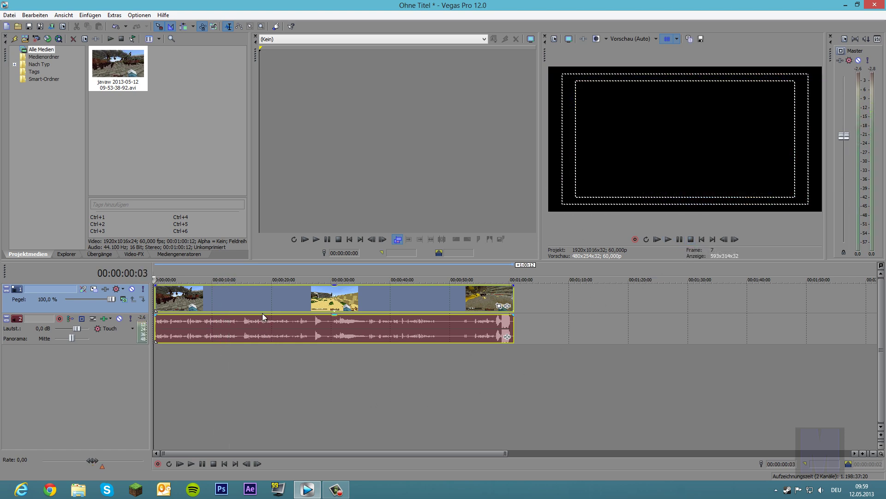
left_click_drag(290, 369, 313, 379)
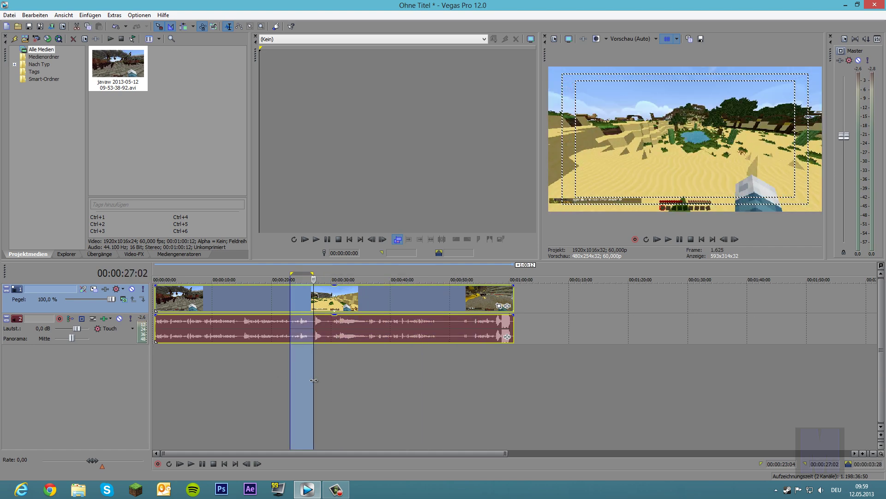
left_click(171, 116)
left_click_drag(224, 408, 156, 436)
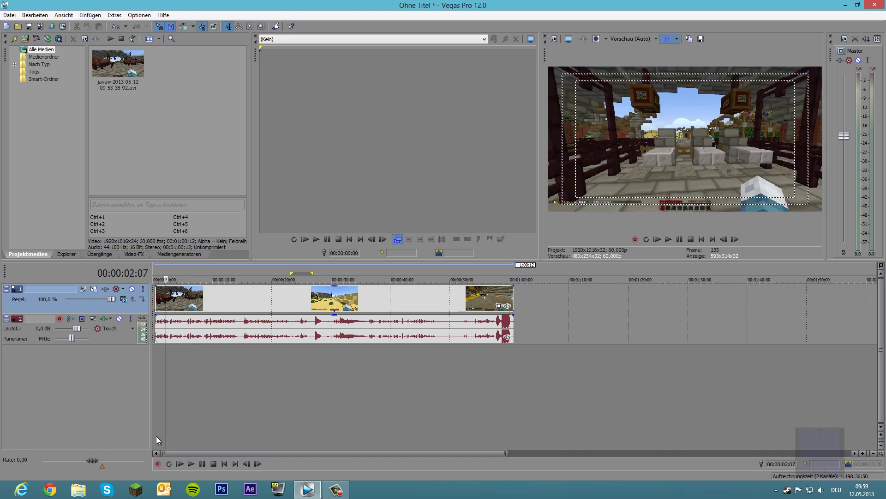
double_click(156, 435)
left_click(579, 388)
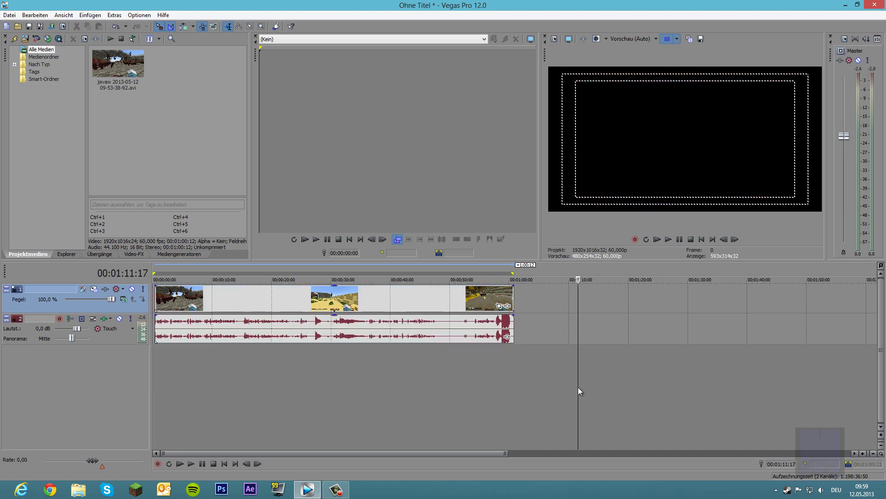
Time-stretch the clip from its end to a length of about 3:56 to create slow motion.
left_click(154, 398)
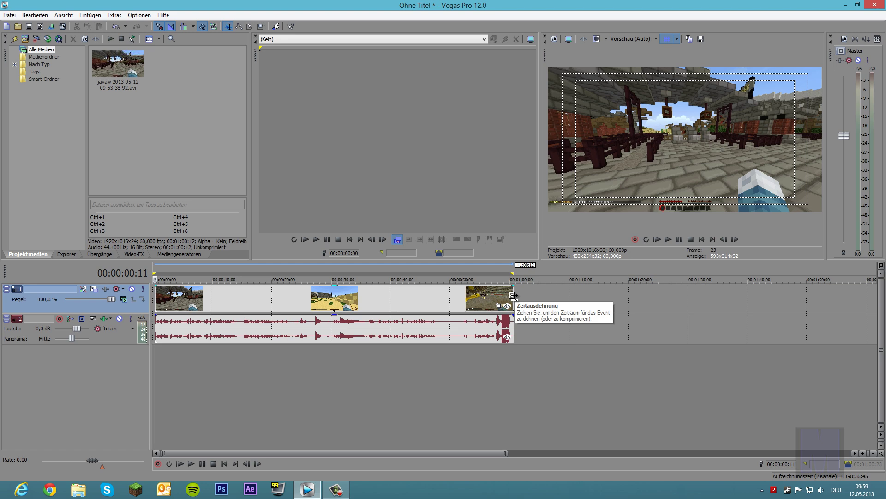
left_click_drag(514, 295, 828, 336)
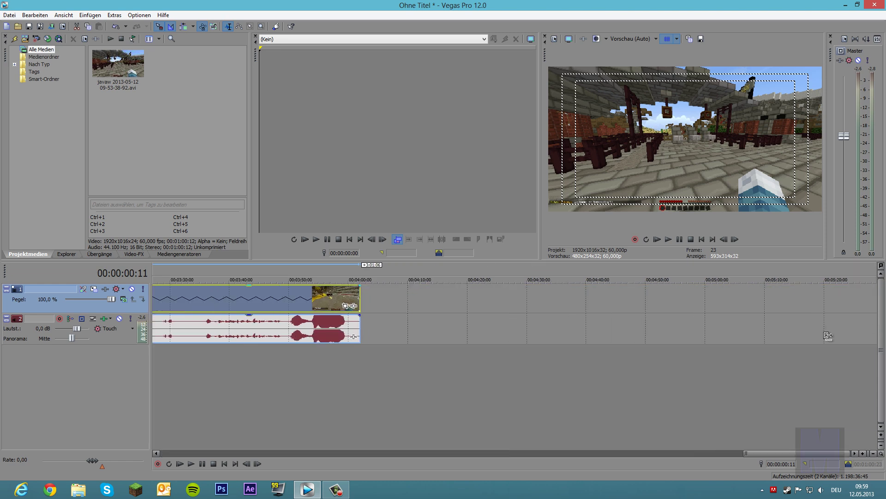
left_click_drag(366, 324, 332, 316)
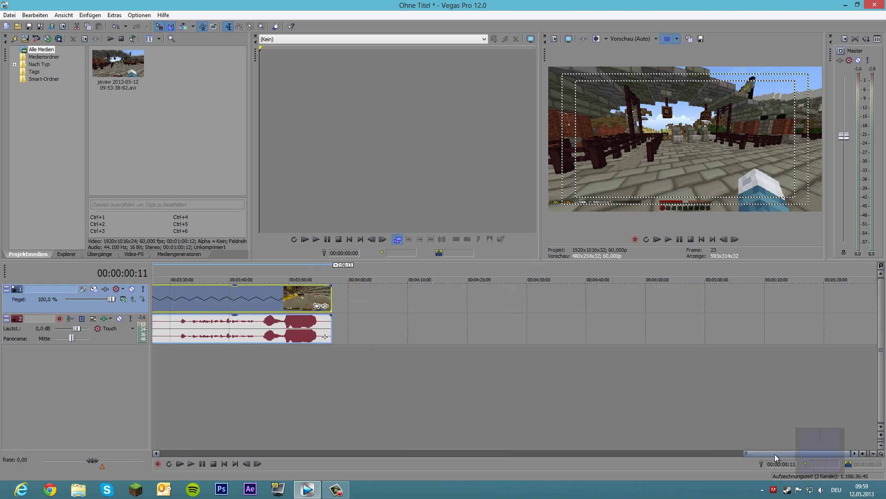
left_click_drag(775, 456, 136, 436)
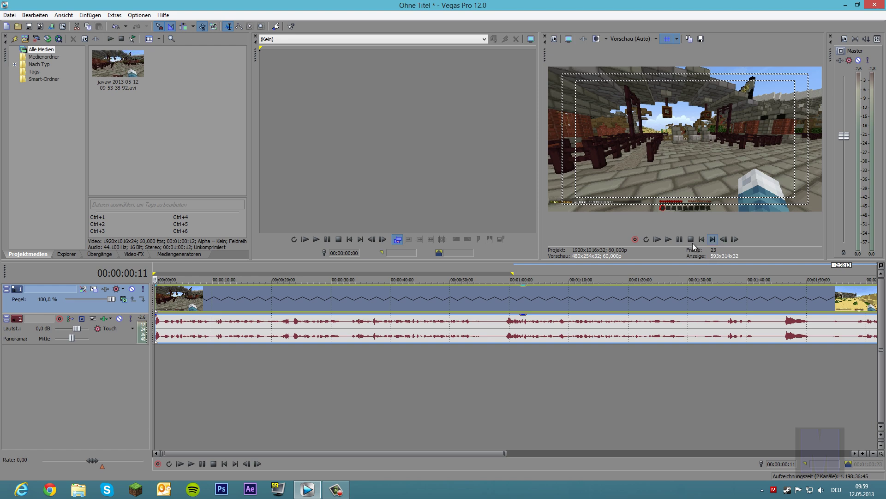
Play the slowed-down clip from the start and jump ahead to check several passages between one and two and a half minutes.
left_click(669, 239)
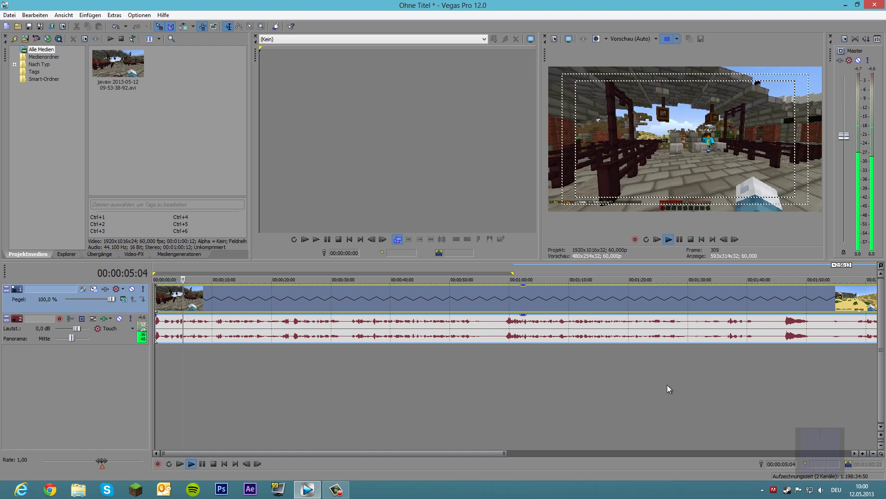
left_click(535, 415)
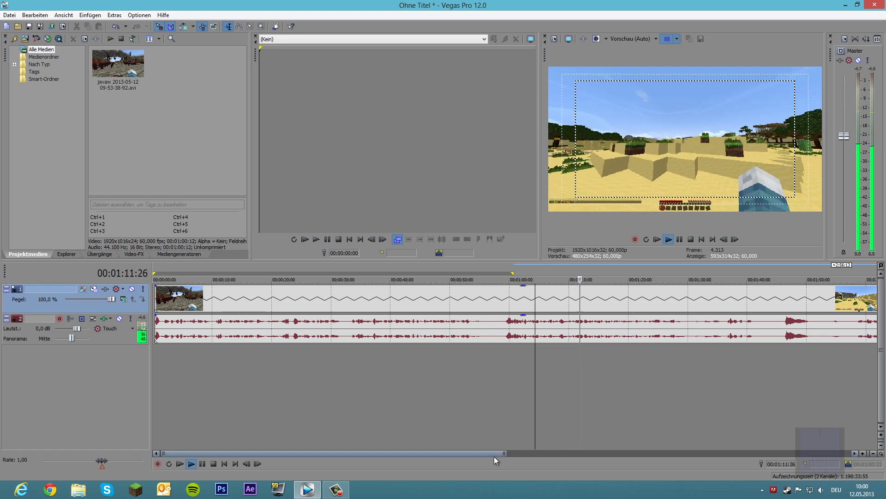
left_click_drag(494, 456, 593, 456)
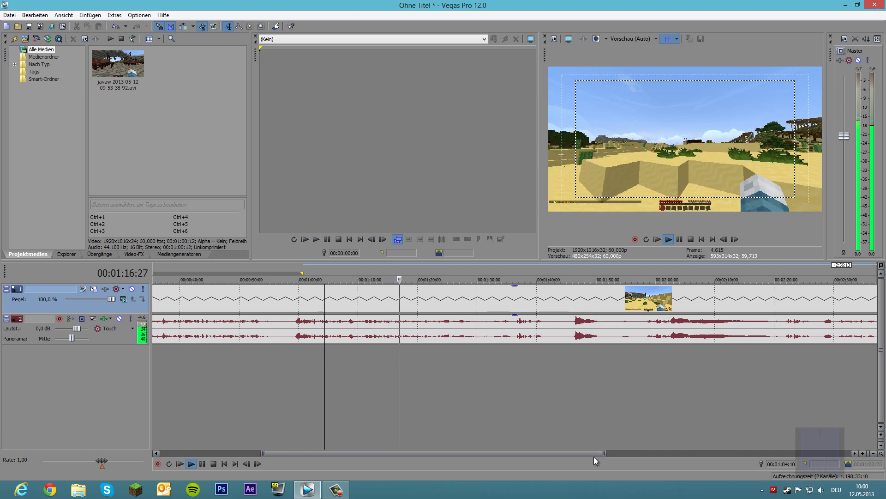
left_click(564, 385)
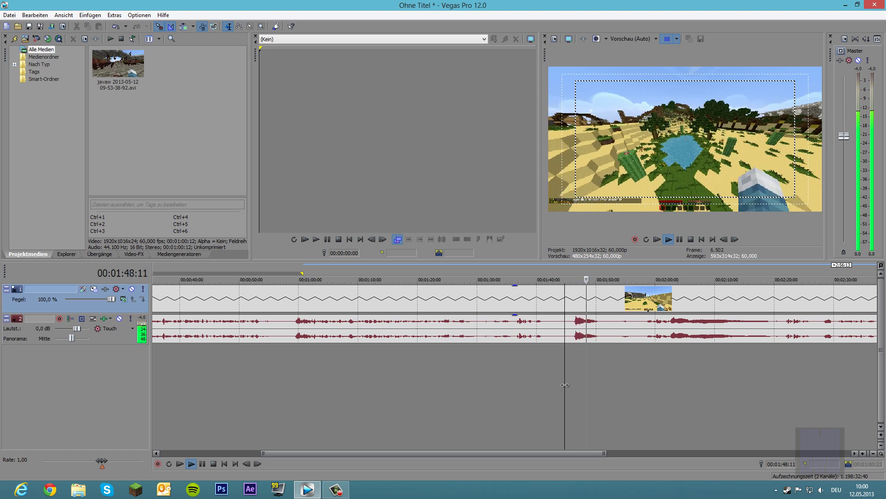
left_click(693, 390)
left_click(738, 390)
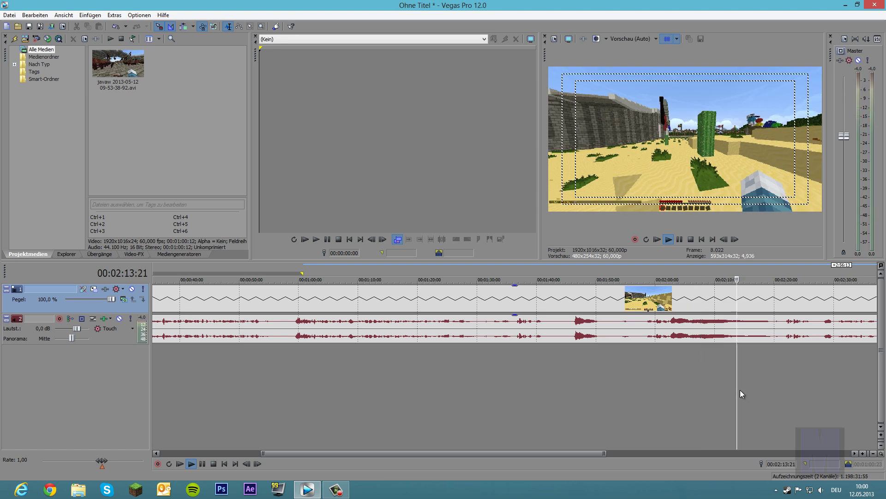
left_click(803, 390)
left_click(727, 397)
left_click(672, 399)
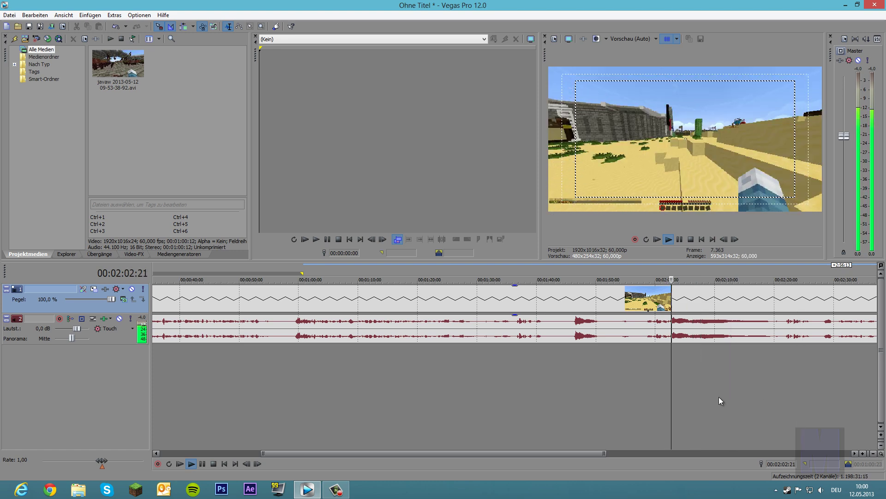
left_click(727, 396)
left_click(761, 391)
left_click_drag(696, 392, 705, 390)
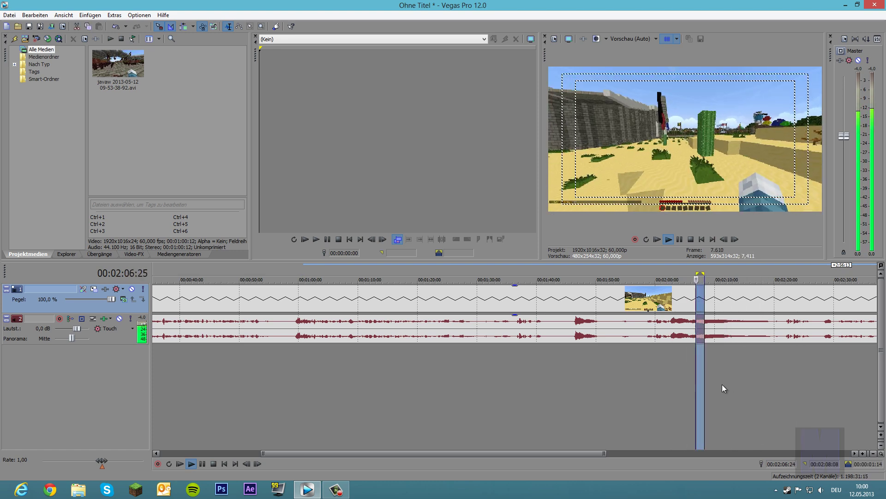
left_click(694, 389)
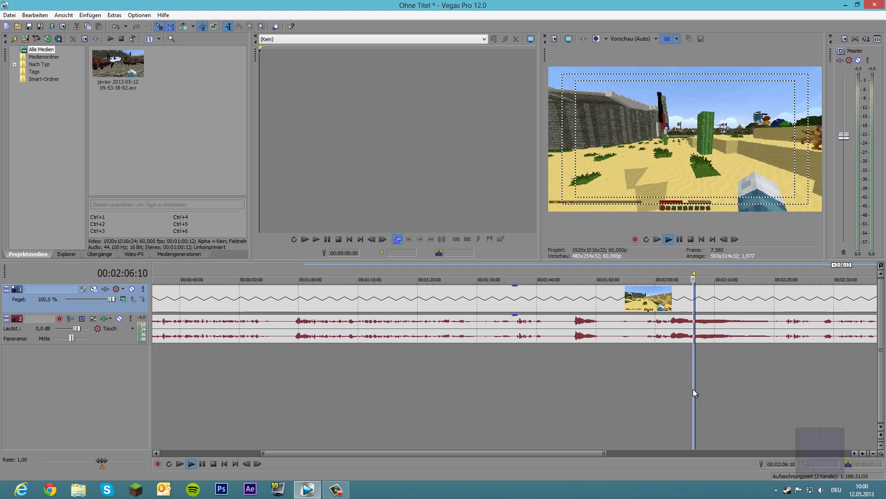
left_click(680, 240)
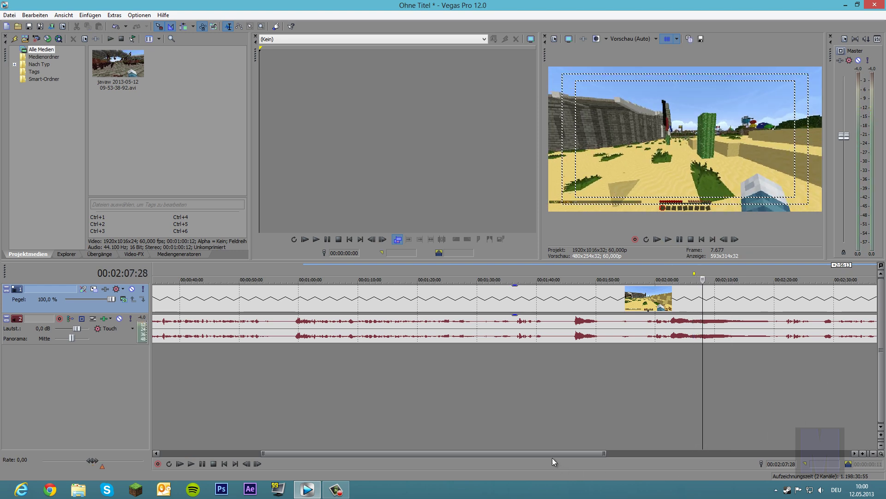
Play the slowed-down clip from about 2:53 for a moment and stop playback.
left_click_drag(563, 453, 714, 452)
left_click(655, 398)
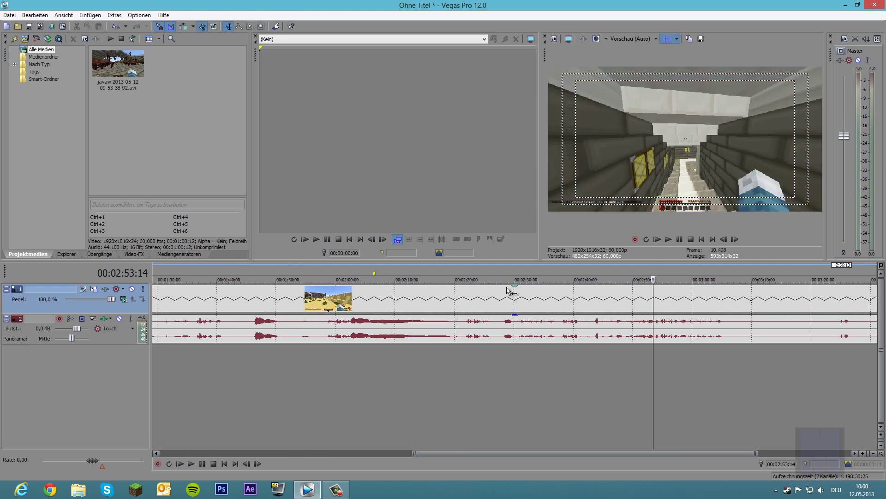
left_click(668, 238)
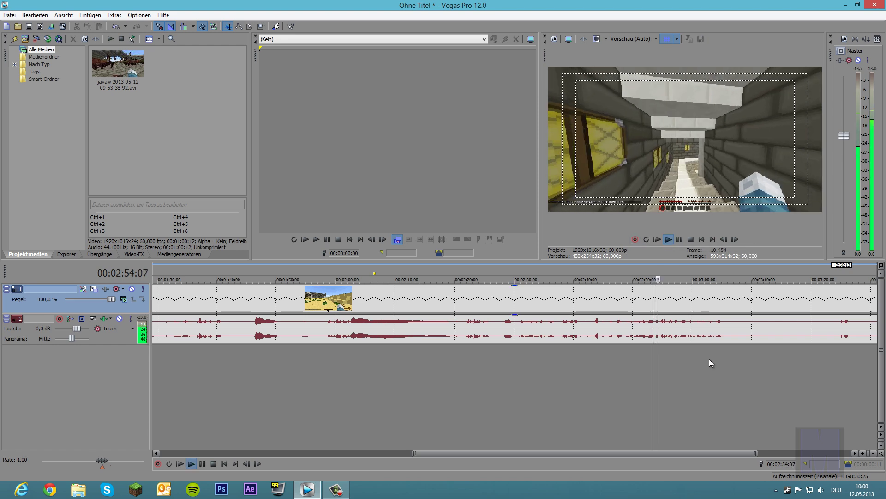
left_click(691, 239)
Undo the slow-motion stretch and place a second copy of the clip on the timeline at about 1:29.
key("ctrl+z")
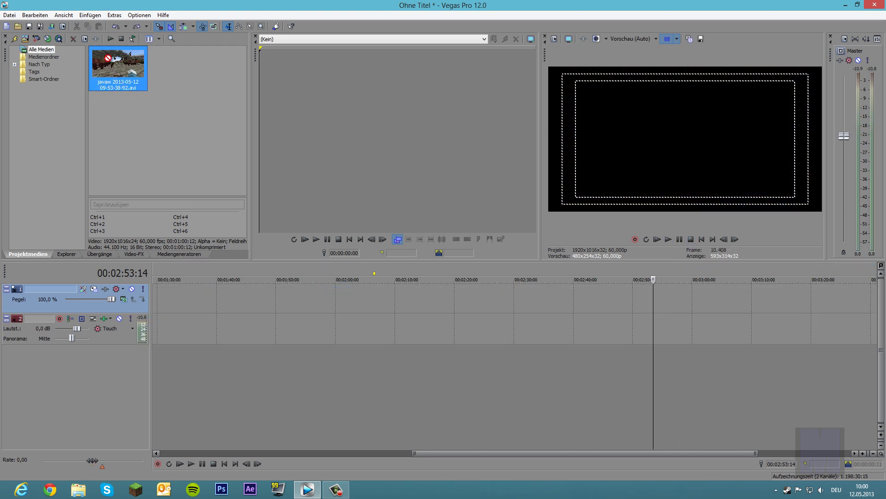
left_click_drag(105, 56, 173, 329)
left_click(164, 406)
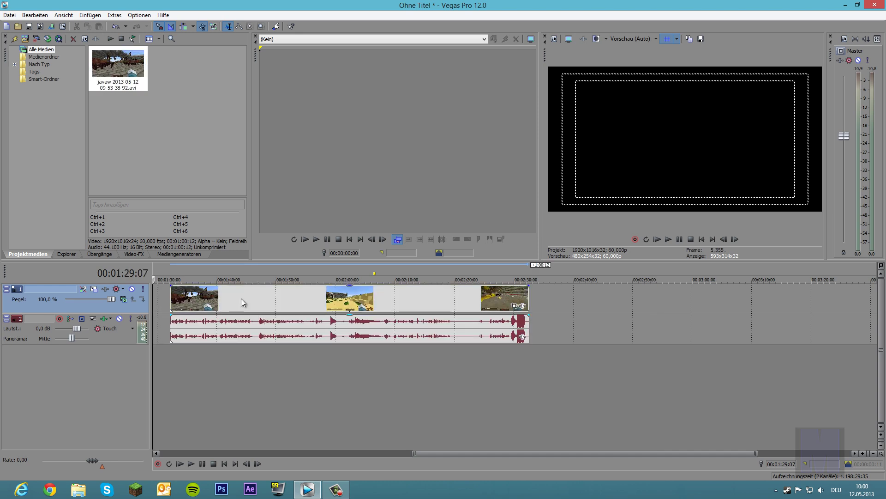
left_click_drag(241, 298, 222, 297)
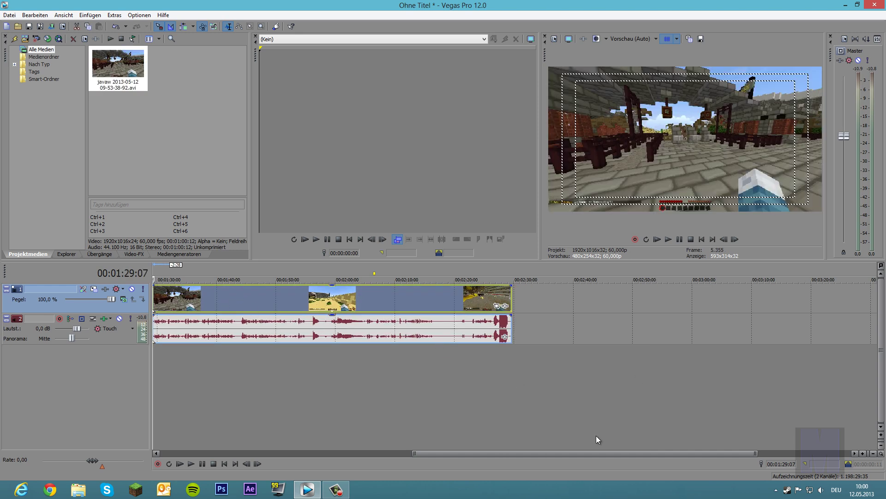
Delete both copies of the clip from the timeline.
left_click_drag(555, 453, 418, 454)
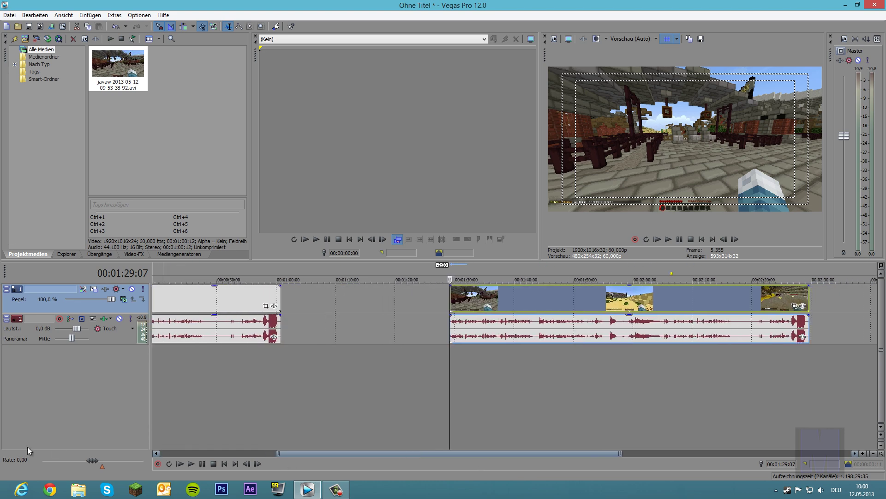
left_click_drag(27, 450, 1, 450)
left_click(266, 307)
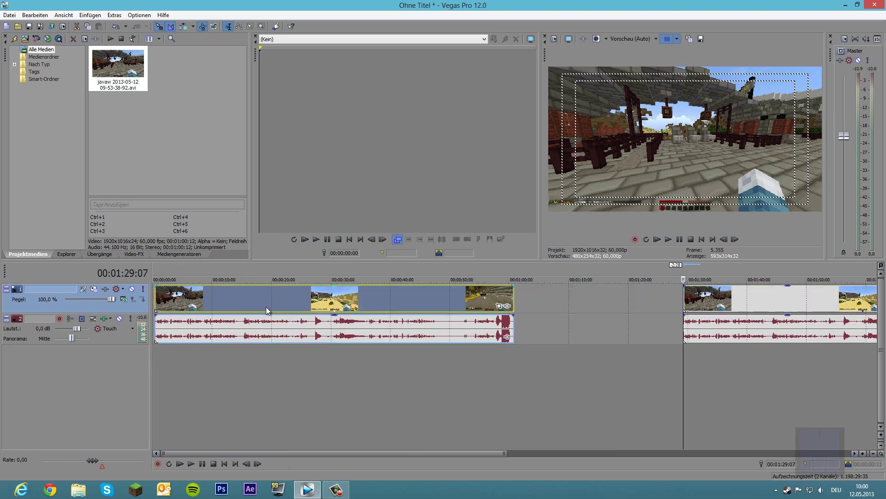
key("Delete")
left_click(722, 300)
key("Delete")
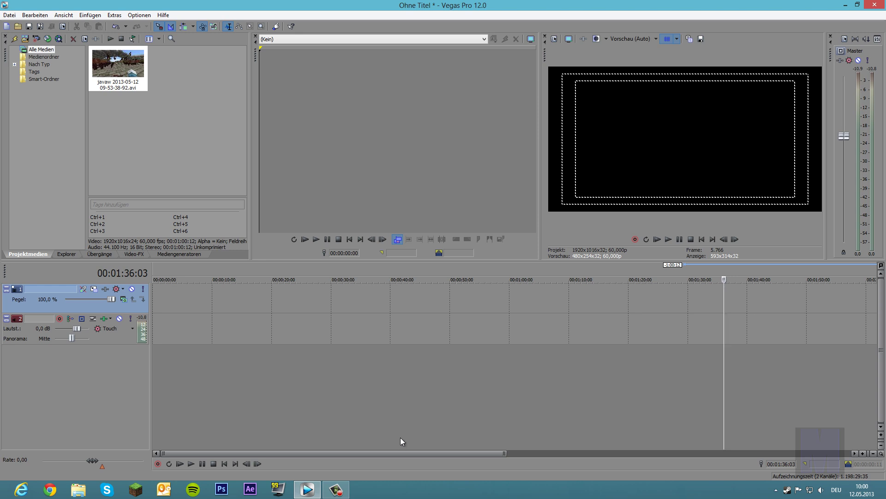
Place the clip at the very start of the timeline and compress it from its end to about 15 seconds.
left_click_drag(406, 453, 471, 454)
left_click_drag(531, 454, 462, 453)
left_click(156, 434)
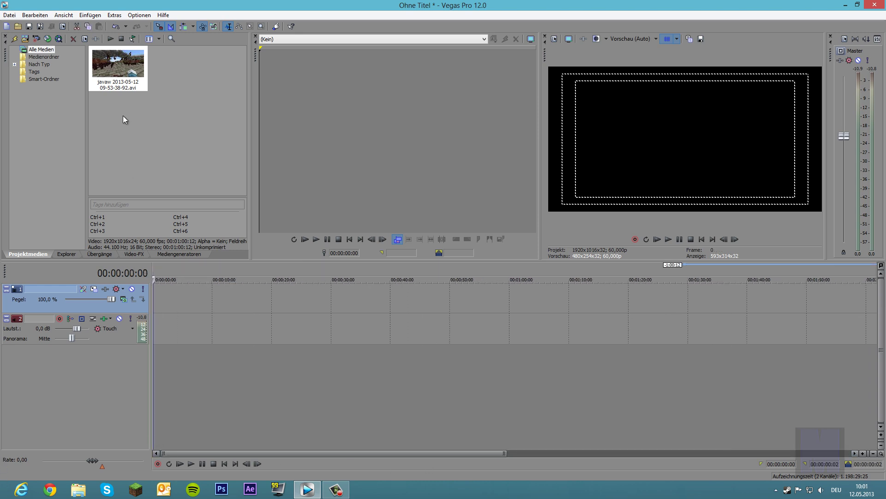
left_click_drag(120, 84, 157, 320)
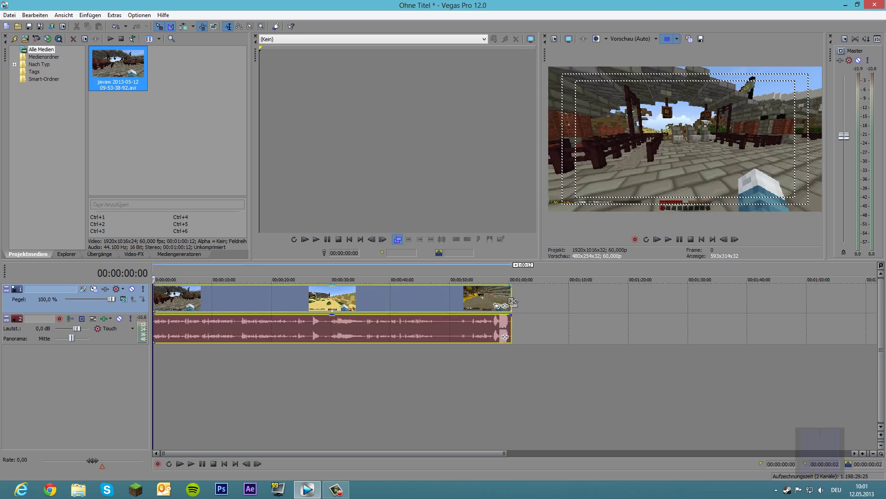
left_click_drag(512, 303, 73, 344)
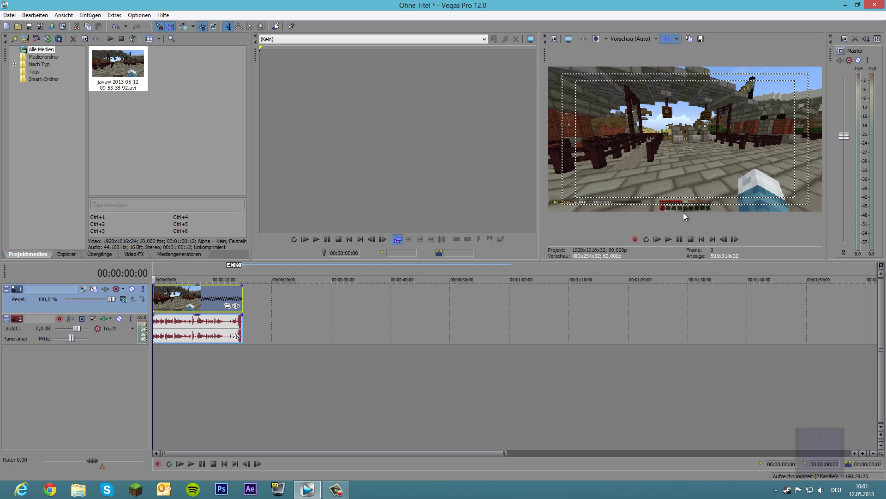
Play the compressed clip from the start to check the fast motion.
left_click(668, 240)
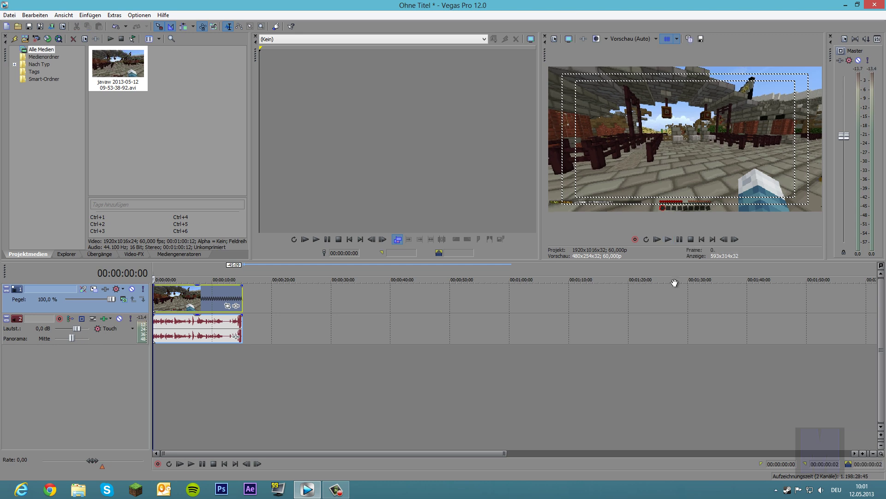
key("space")
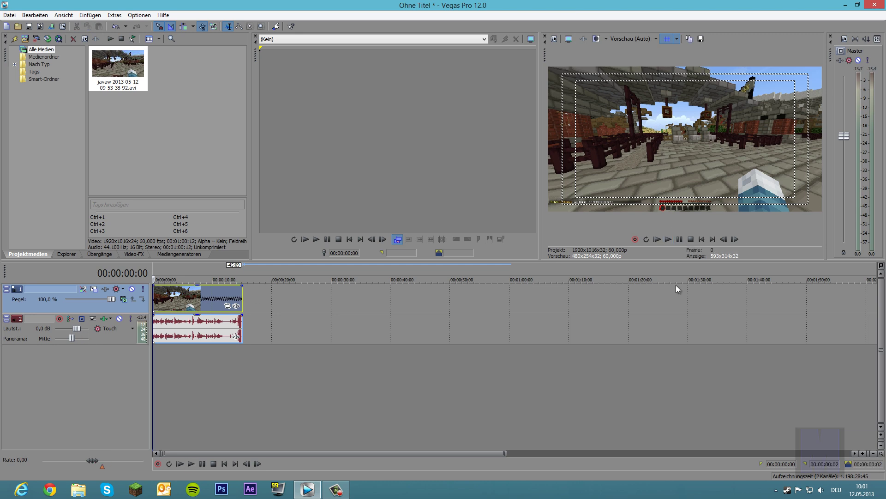
left_click(669, 239)
key("space")
key("space")
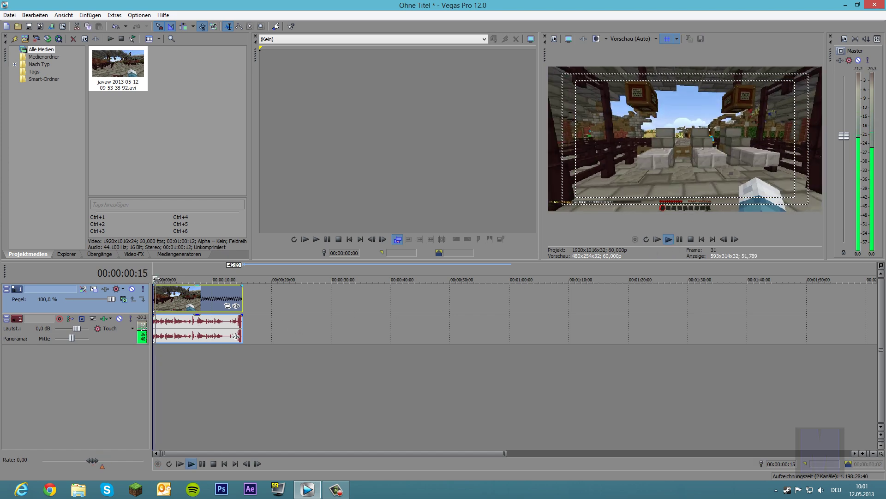
Play the fast-motion clip to its end and again from its middle, and stop playback.
left_click(669, 240)
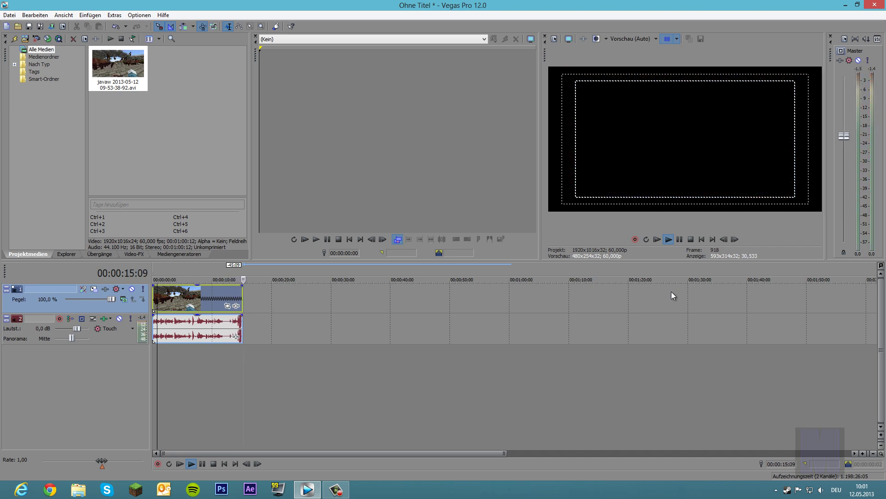
double_click(204, 420)
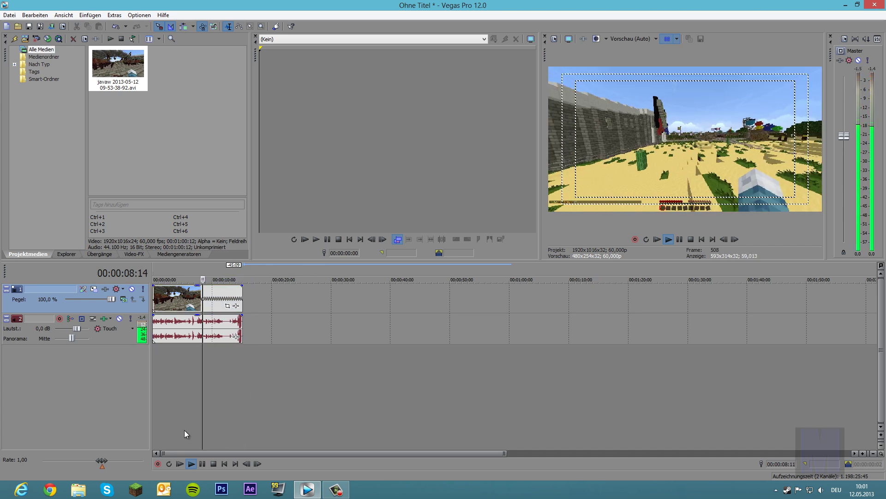
left_click(225, 464)
left_click(217, 464)
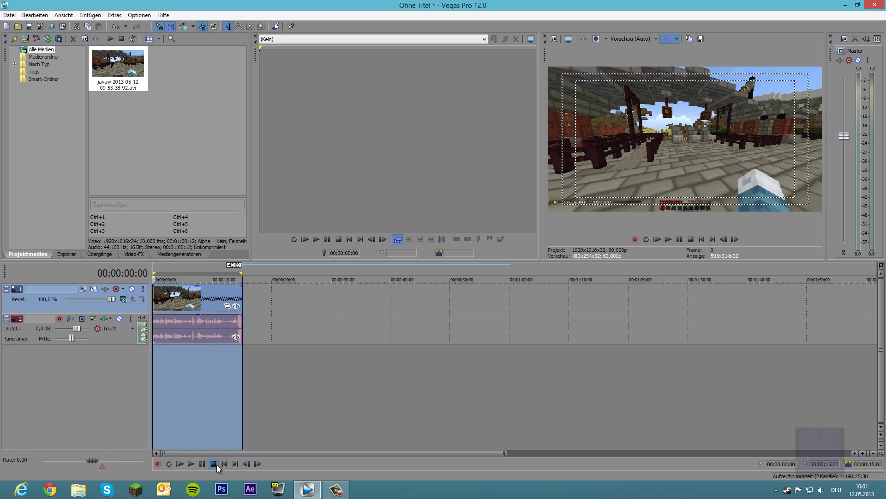
Delete the compressed clip from the timeline and return the cursor to the timeline's start.
left_click(139, 106)
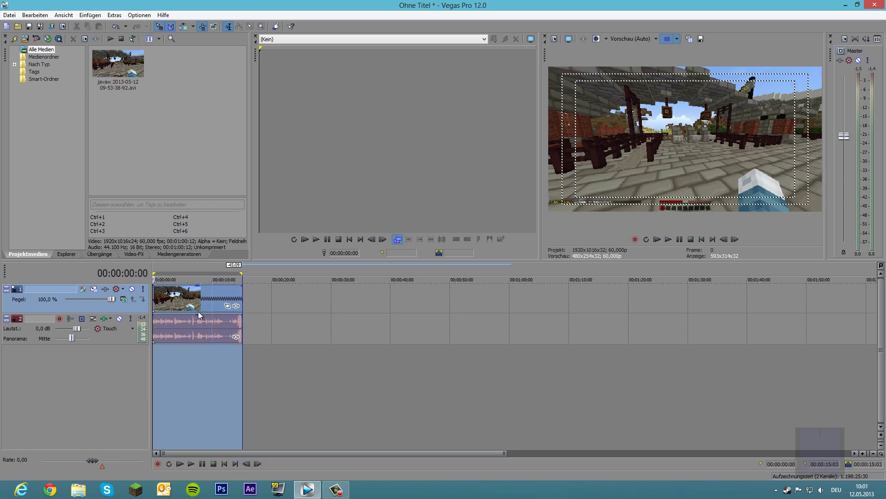
left_click(282, 372)
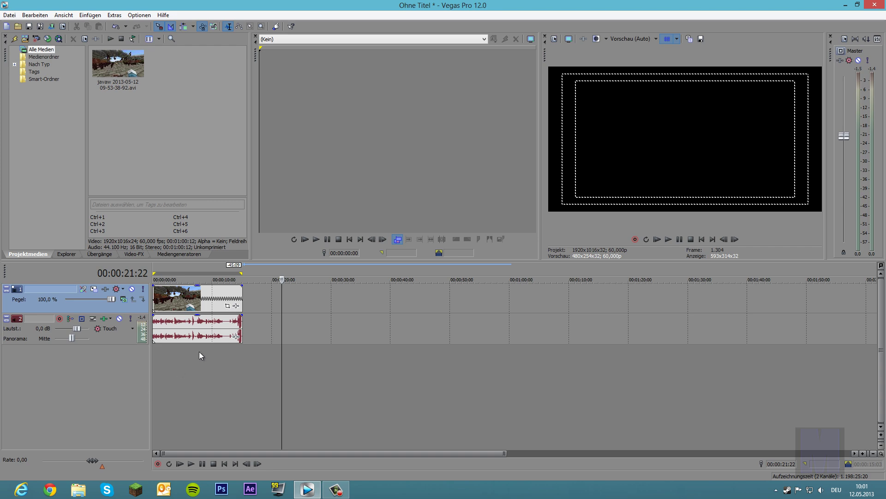
left_click_drag(240, 301, 543, 315)
scroll(392, 324, "up", 5)
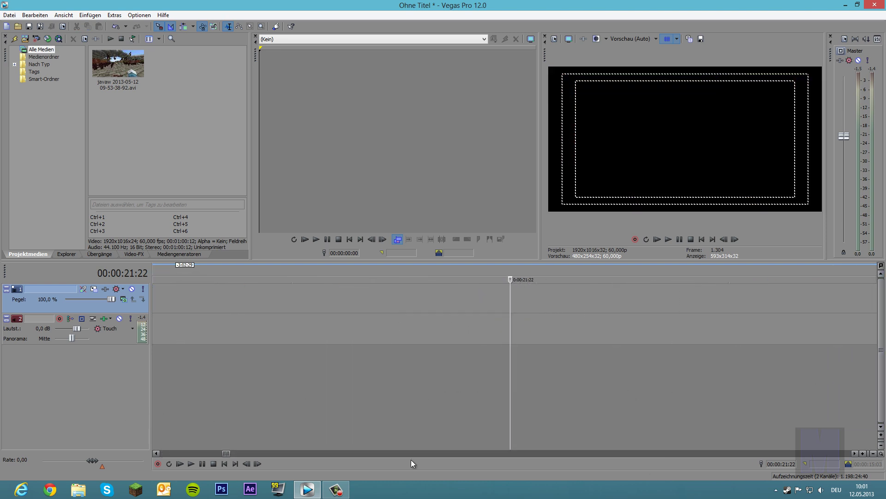
left_click_drag(227, 453, 169, 453)
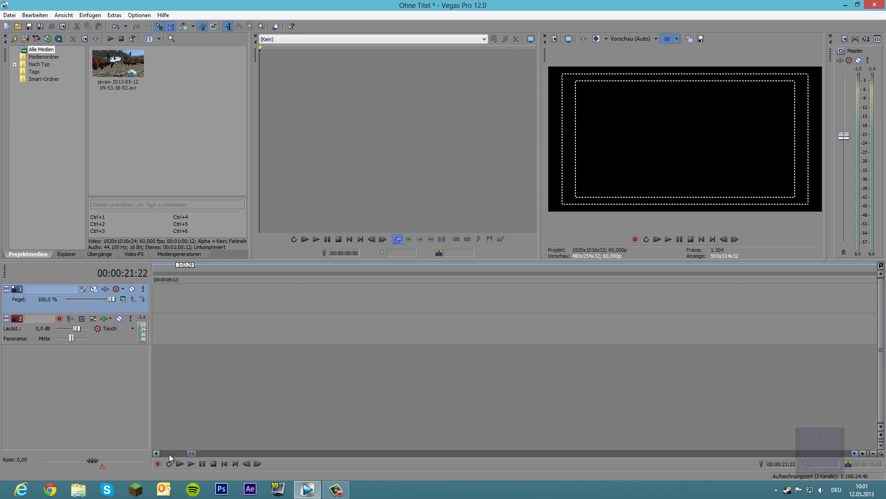
left_click(159, 410)
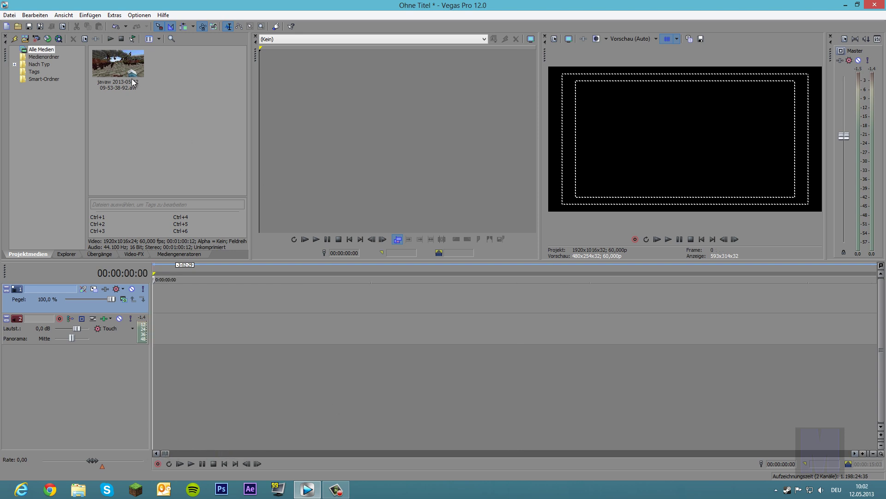
Place a fresh copy of the gameplay clip at the very start of the timeline.
left_click_drag(120, 64, 187, 328)
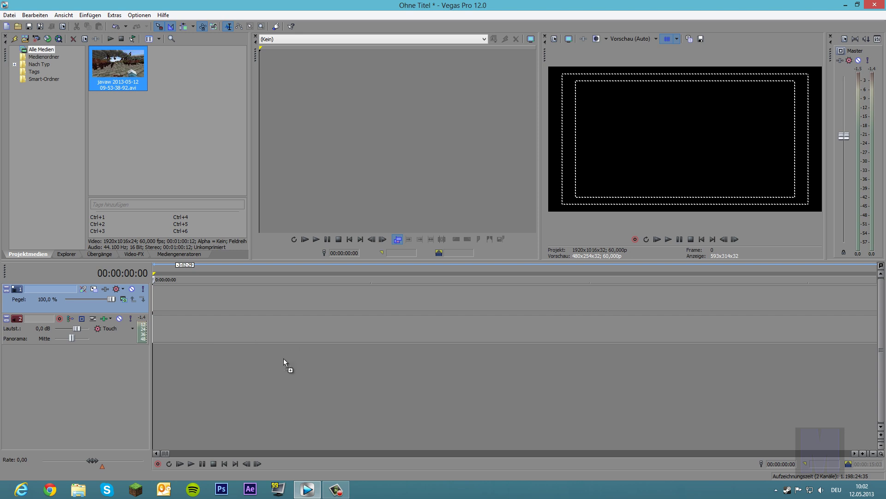
left_click_drag(283, 358, 223, 331)
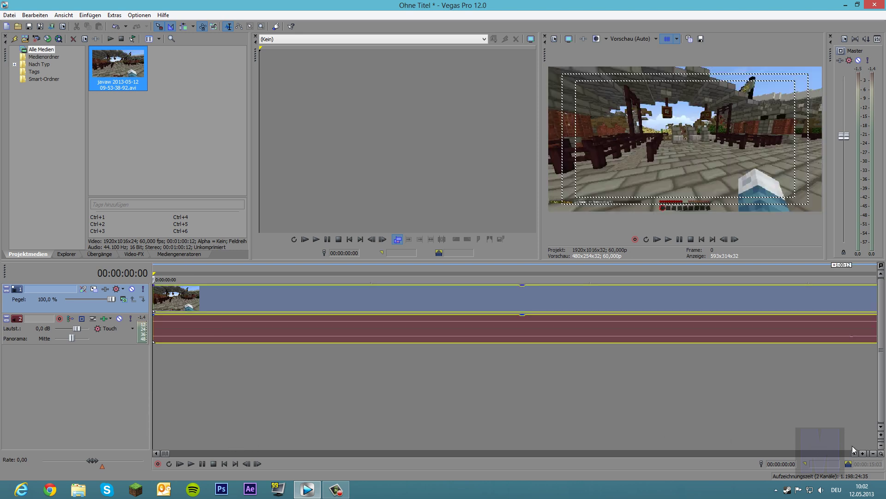
left_click(873, 455)
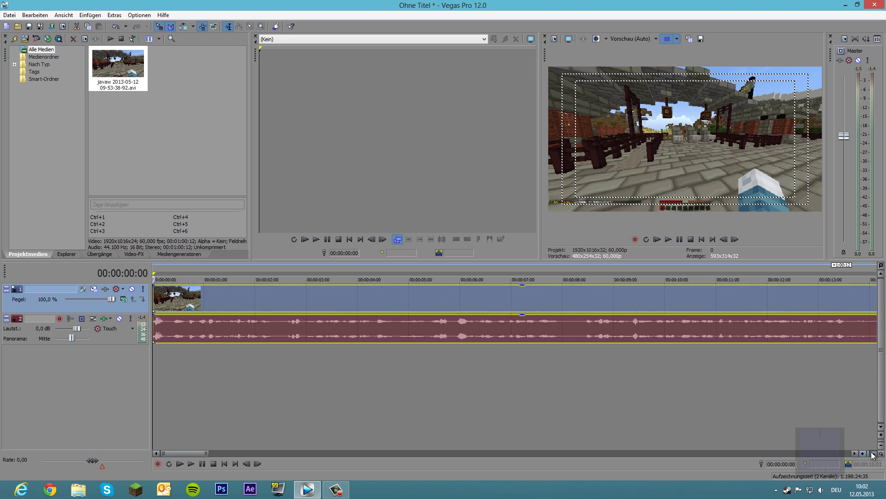
left_click(873, 455)
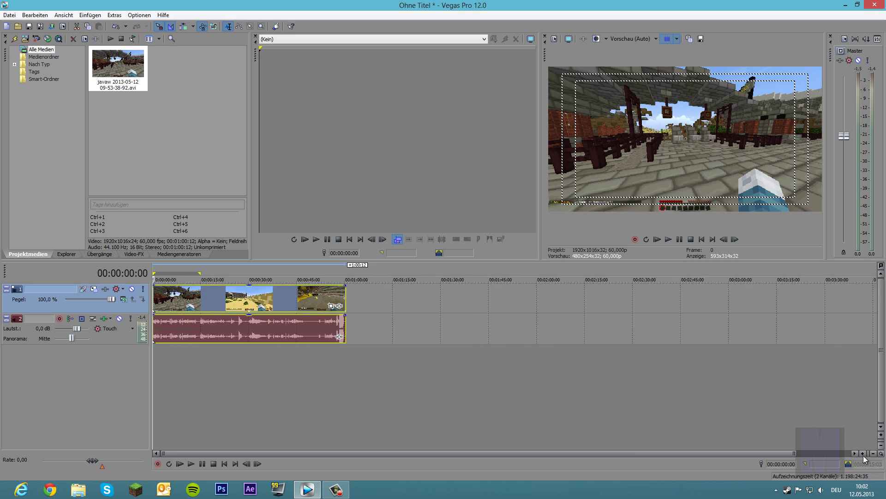
left_click(861, 453)
left_click(862, 454)
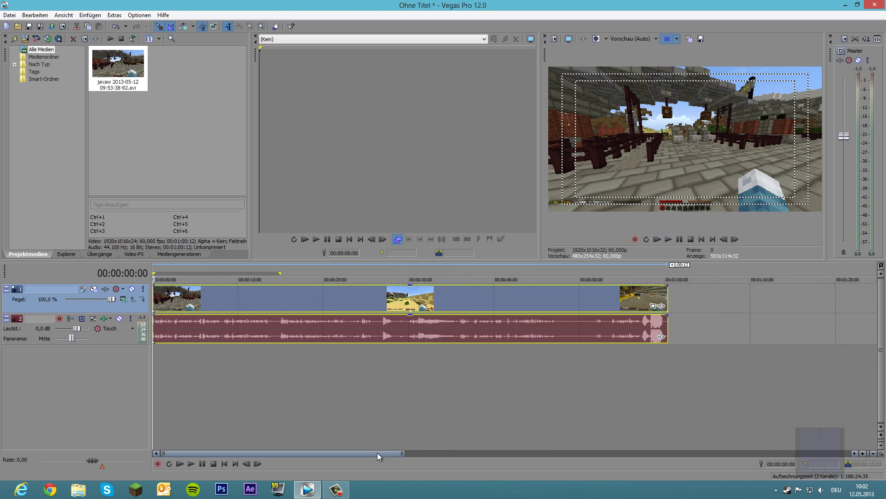
Select the range from about 0:27 to 0:52 and split the clip at both ends of it.
left_click_drag(378, 453, 306, 442)
left_click_drag(282, 394, 378, 384)
left_click_drag(478, 382, 641, 378)
left_click_drag(524, 384, 398, 384)
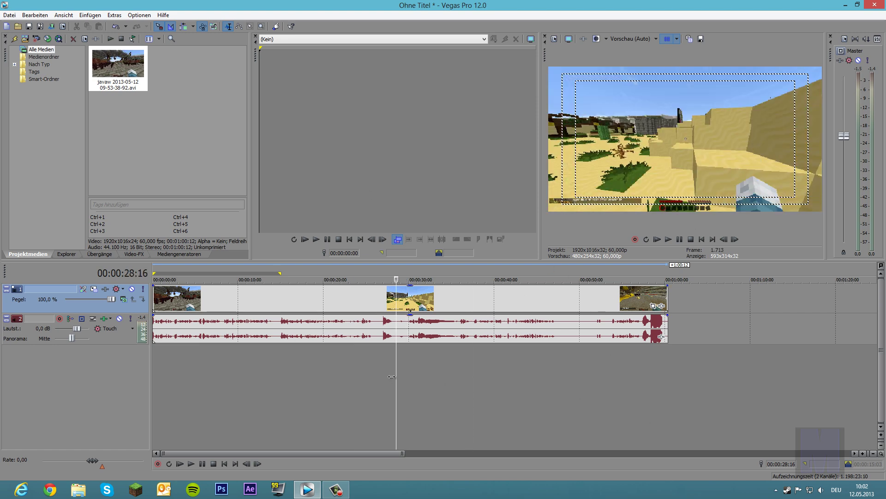
left_click_drag(391, 376, 600, 370)
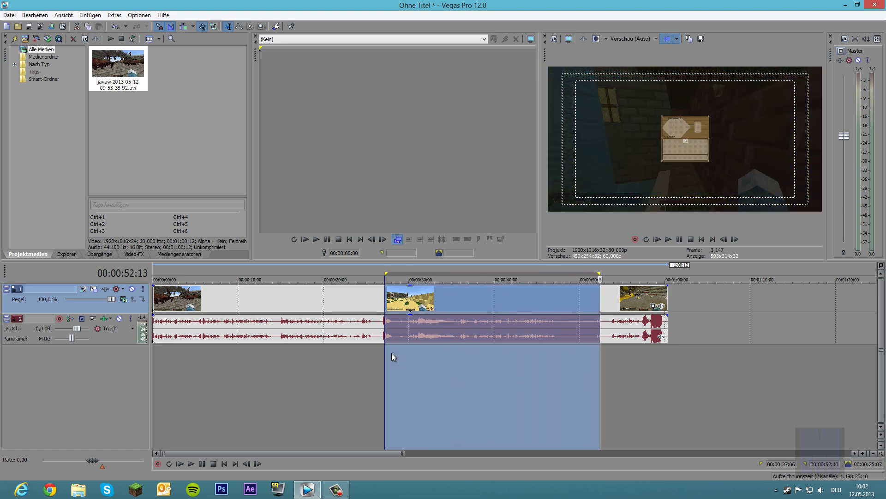
left_click(35, 15)
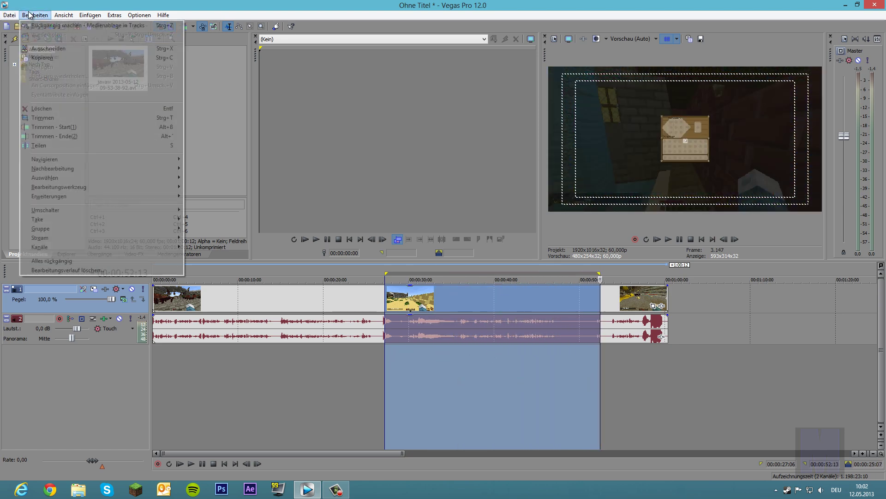
left_click(54, 145)
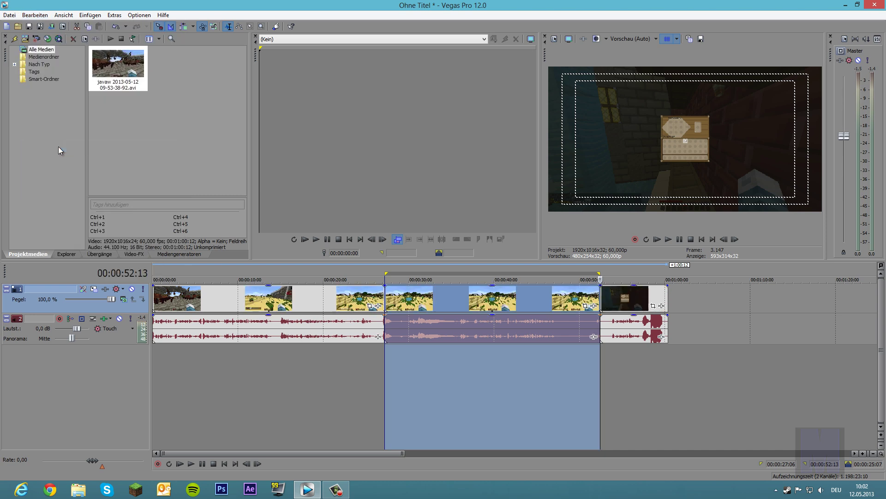
Move the last segment to about 1:14 and stretch the middle segment to fill the whole gap between its neighbours.
left_click(305, 409)
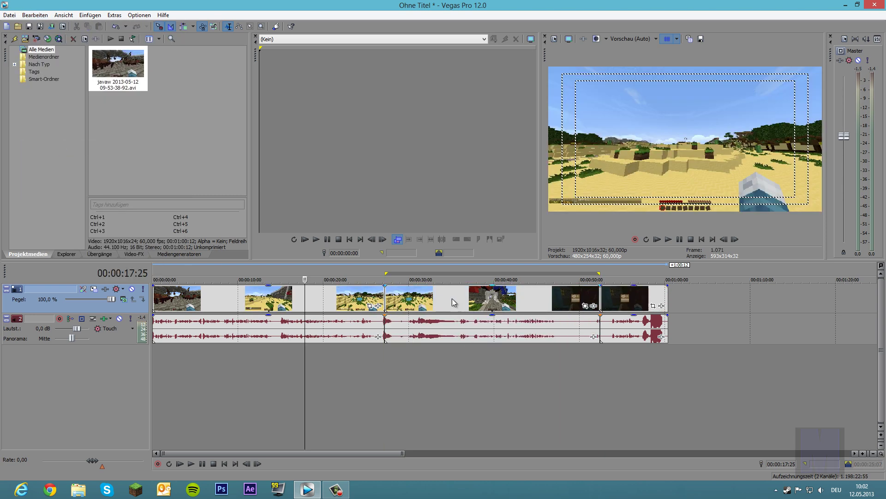
left_click_drag(632, 295, 690, 296)
left_click_drag(540, 306, 577, 299)
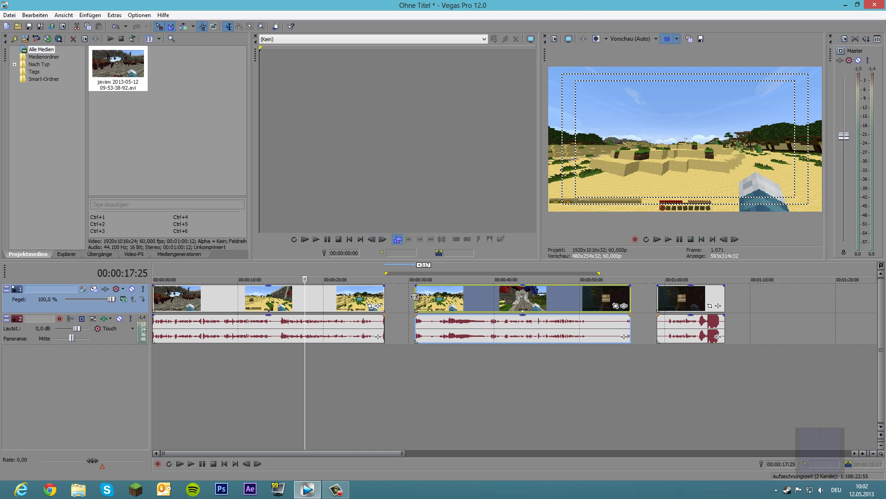
left_click_drag(415, 297, 385, 297)
left_click_drag(685, 299, 818, 299)
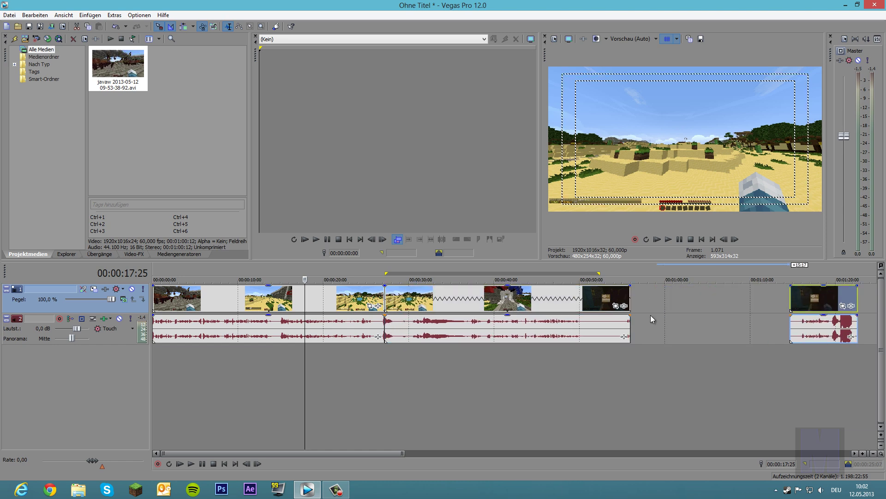
left_click_drag(631, 308, 789, 311)
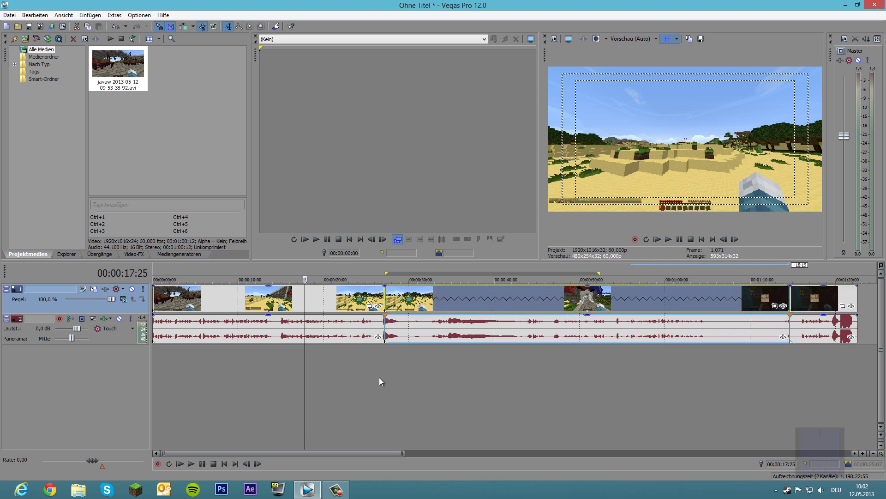
Play from about 0:26 into the stretched middle segment to check the slow motion.
left_click(378, 395)
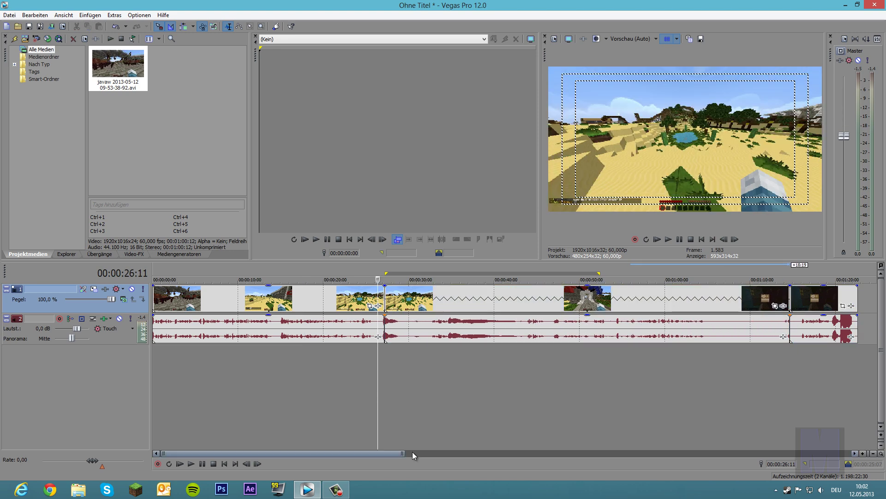
left_click(191, 464)
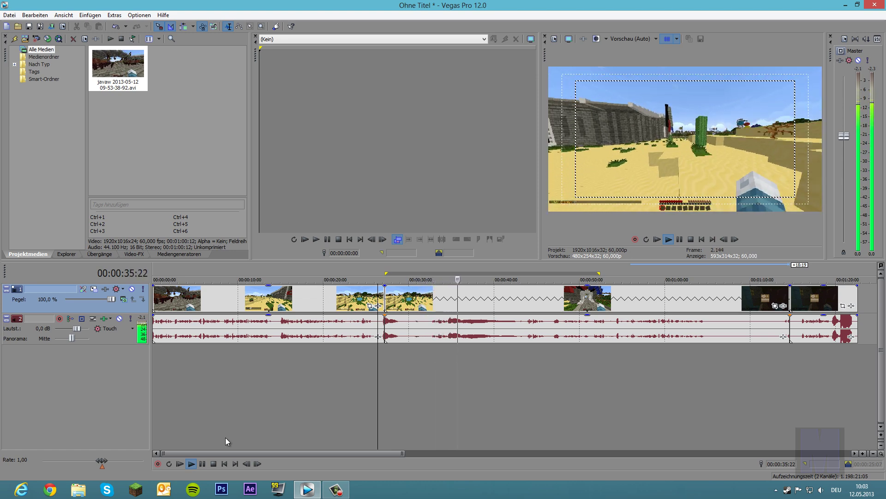
left_click(216, 464)
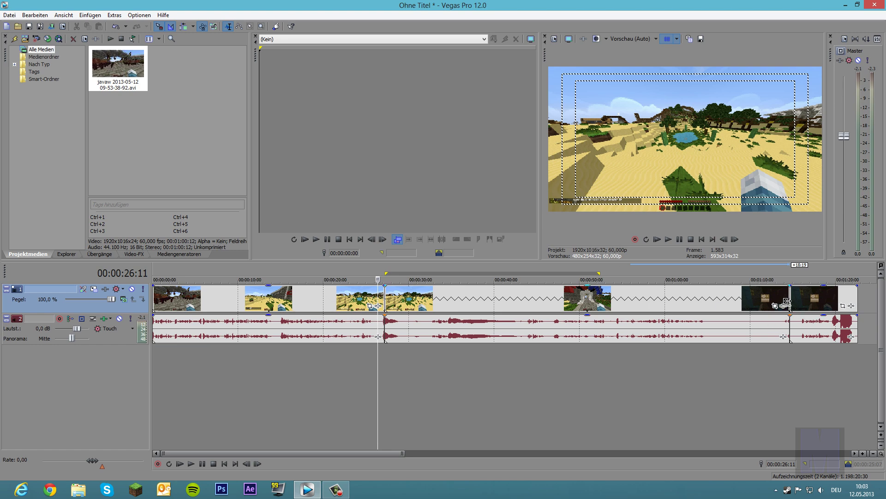
Compress the middle segment to end at about 0:33 and move the last segment directly against it.
left_click_drag(786, 302, 732, 303)
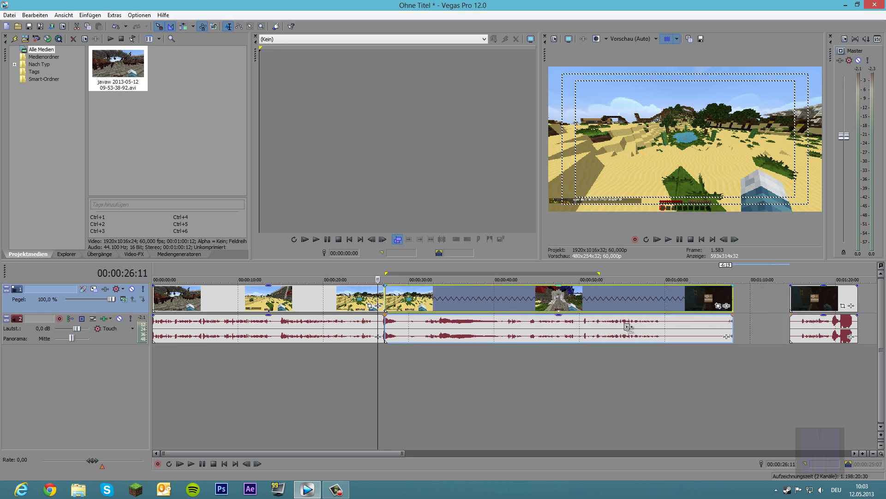
left_click_drag(629, 327, 439, 328)
left_click(839, 308)
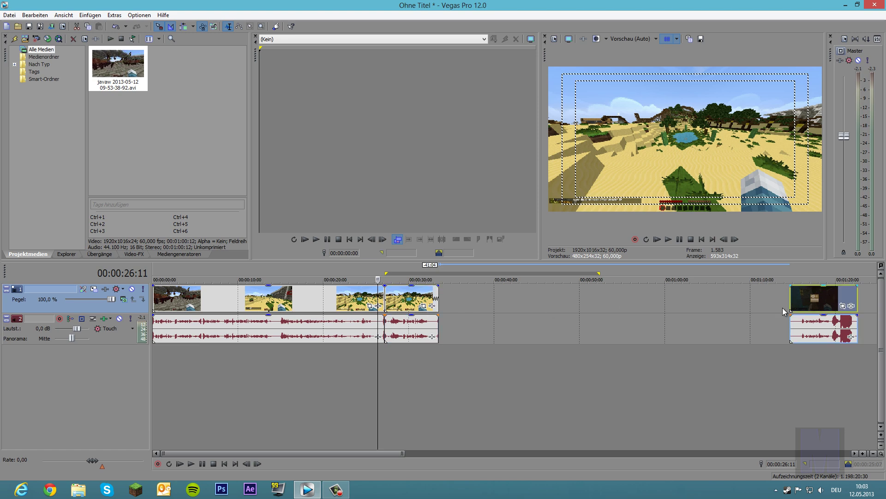
left_click(582, 356)
left_click(700, 351)
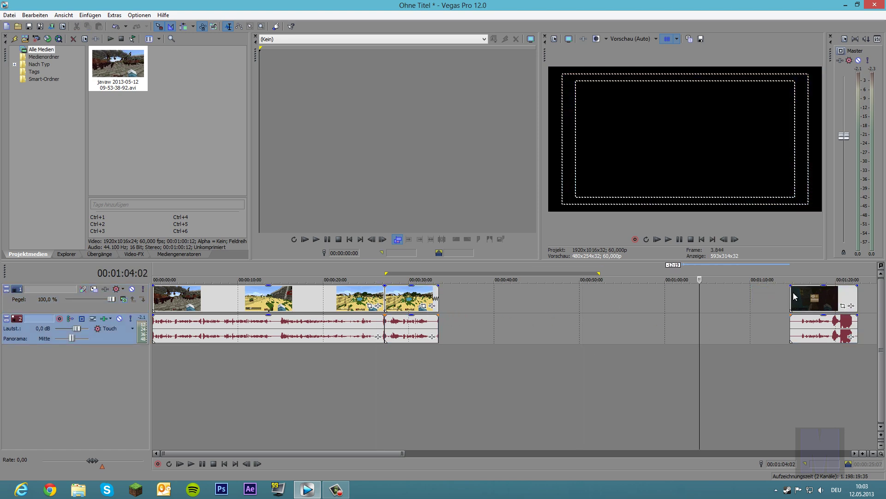
left_click_drag(816, 303, 465, 302)
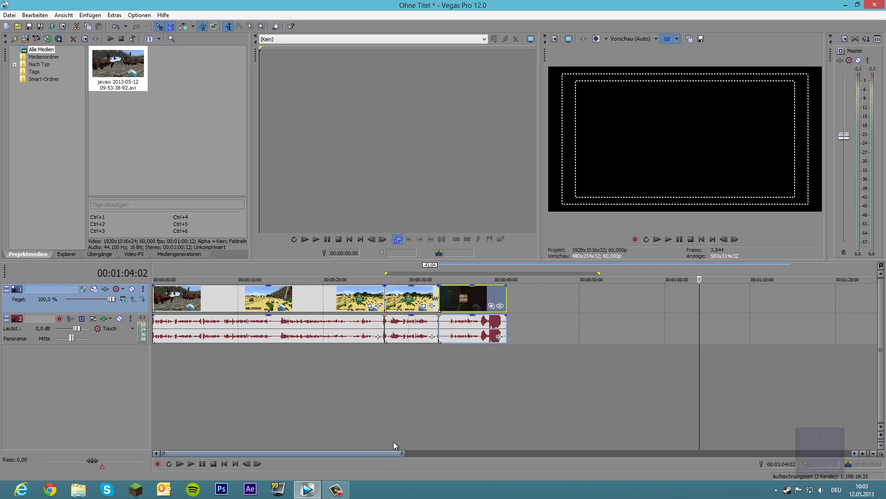
Play from about 0:25 through the compressed middle segment into the last segment.
left_click(415, 415)
left_click(373, 396)
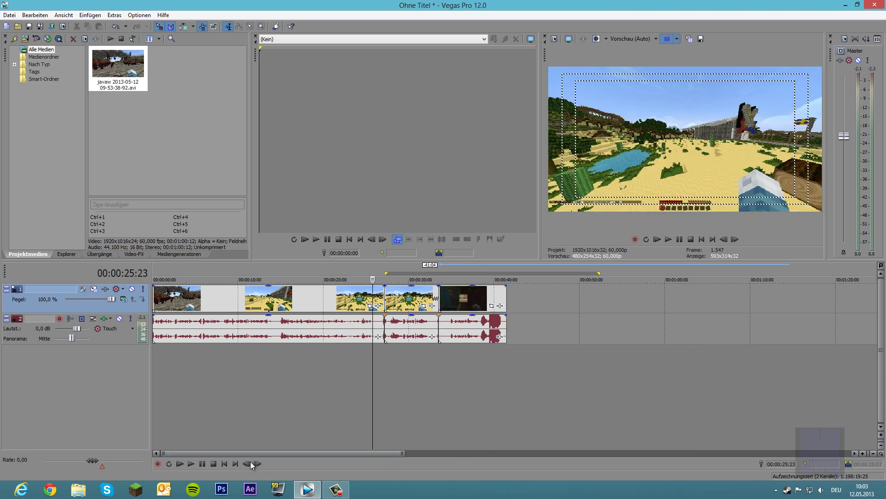
left_click(191, 464)
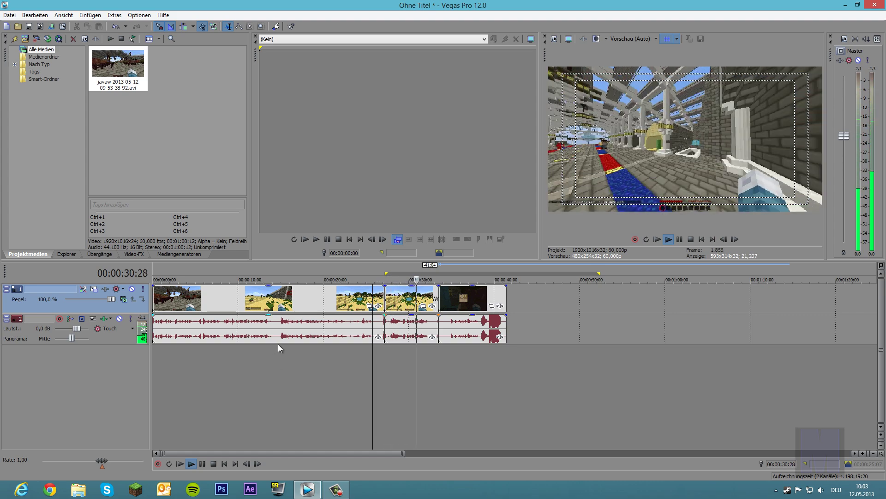
left_click(202, 464)
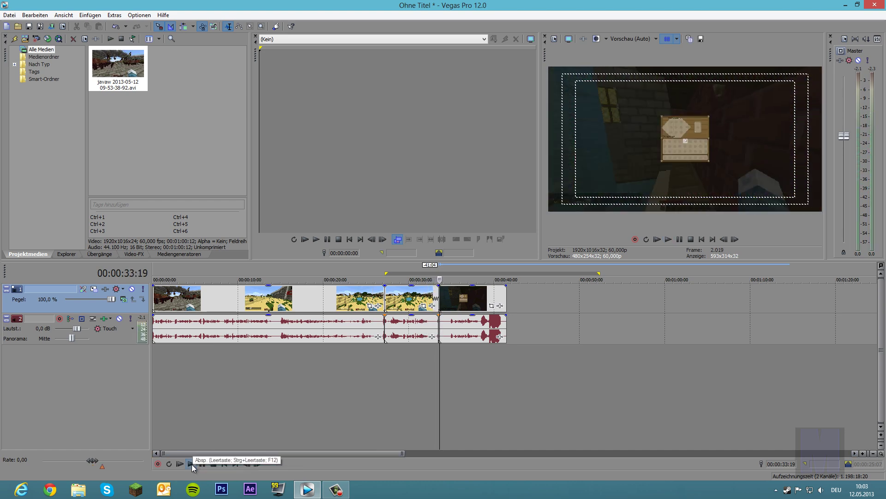
left_click(192, 464)
left_click(202, 464)
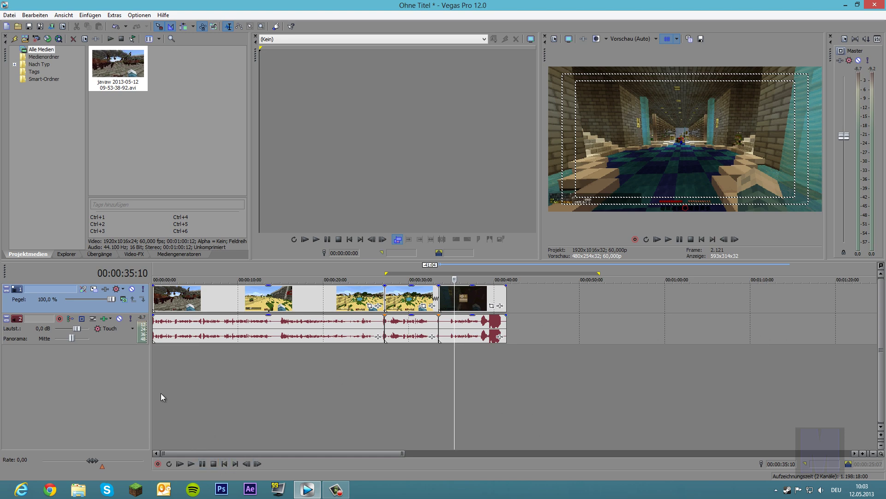
Delete all three segments from the timeline and return the cursor to its start.
key("ctrl+Home")
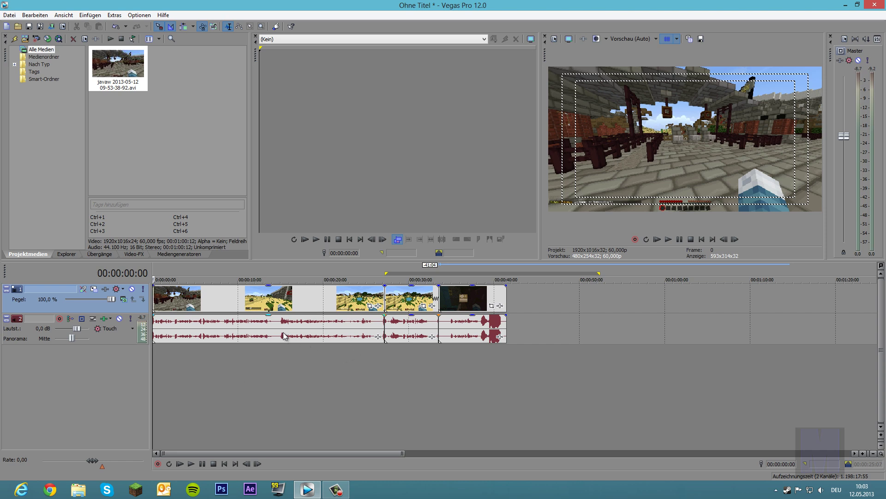
left_click(309, 298)
key("Delete")
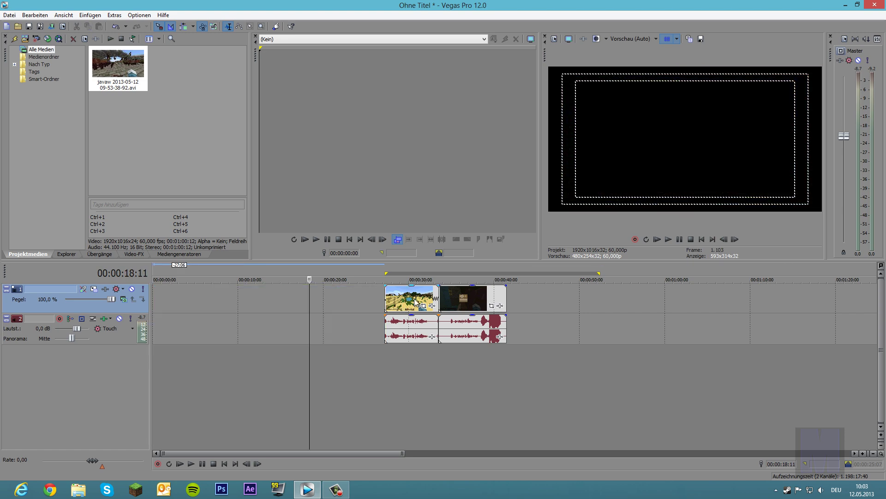
left_click(417, 297)
key("Delete")
left_click(462, 295)
key("Delete")
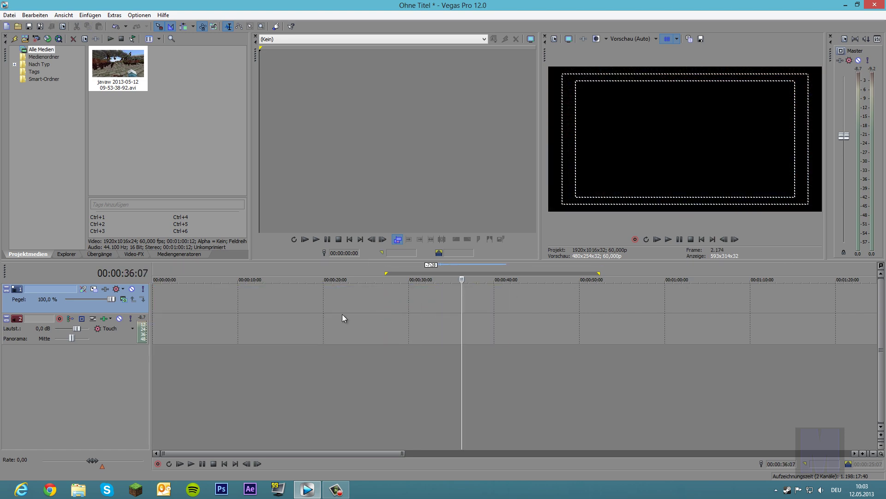
left_click(153, 377)
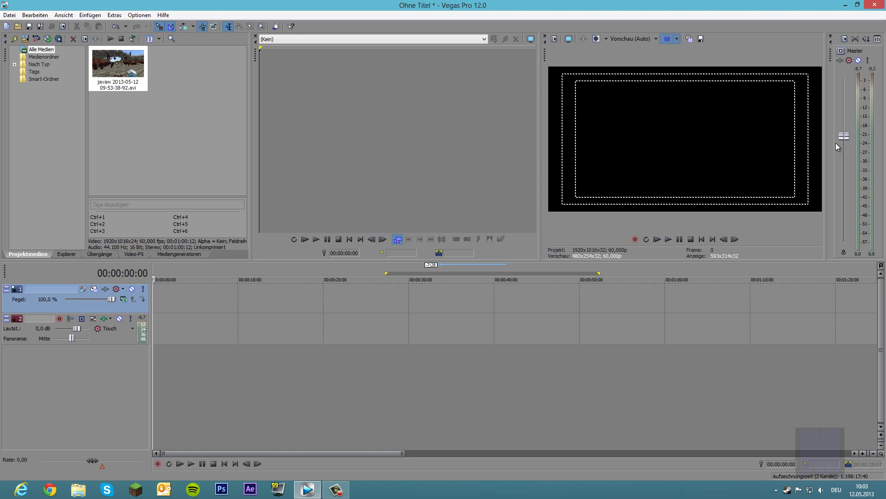
Lower the master volume to about -5.7 dB.
left_click_drag(840, 140, 840, 227)
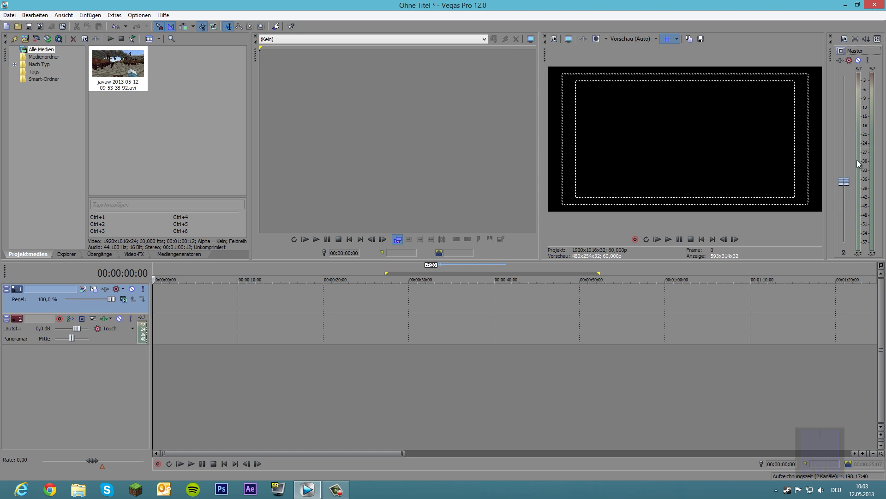